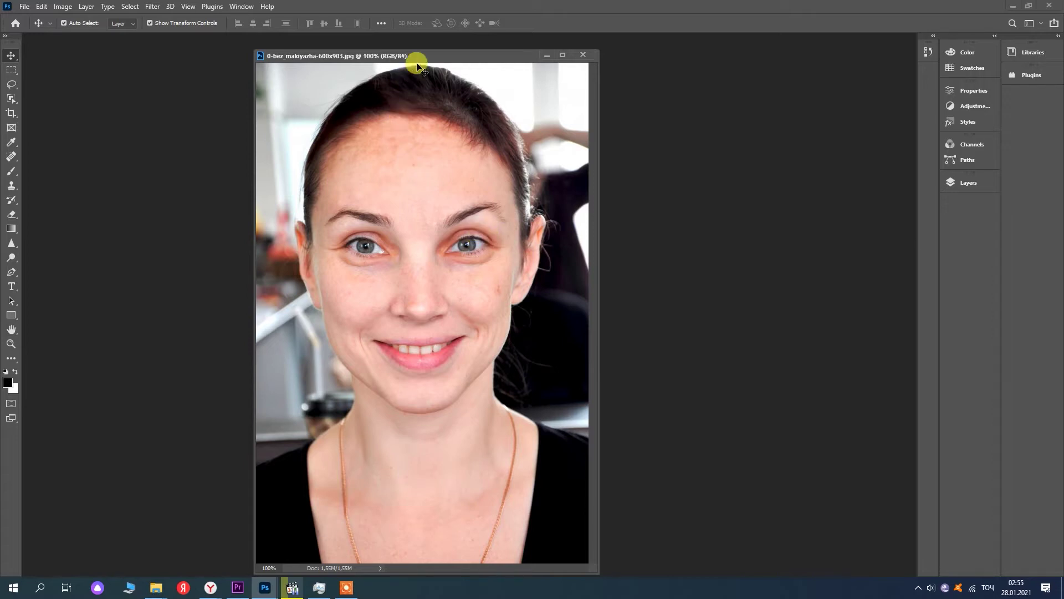
Step: Widen the portrait's document window and turn on the Skin Smoothing neural filter for the image
drag(418, 57, 397, 49)
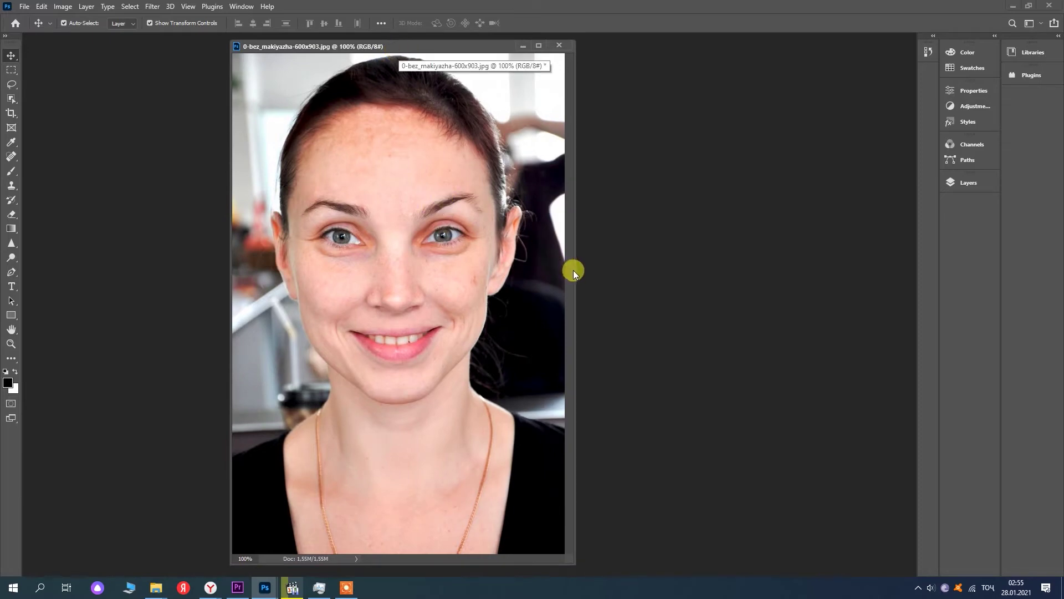
drag(573, 270, 624, 270)
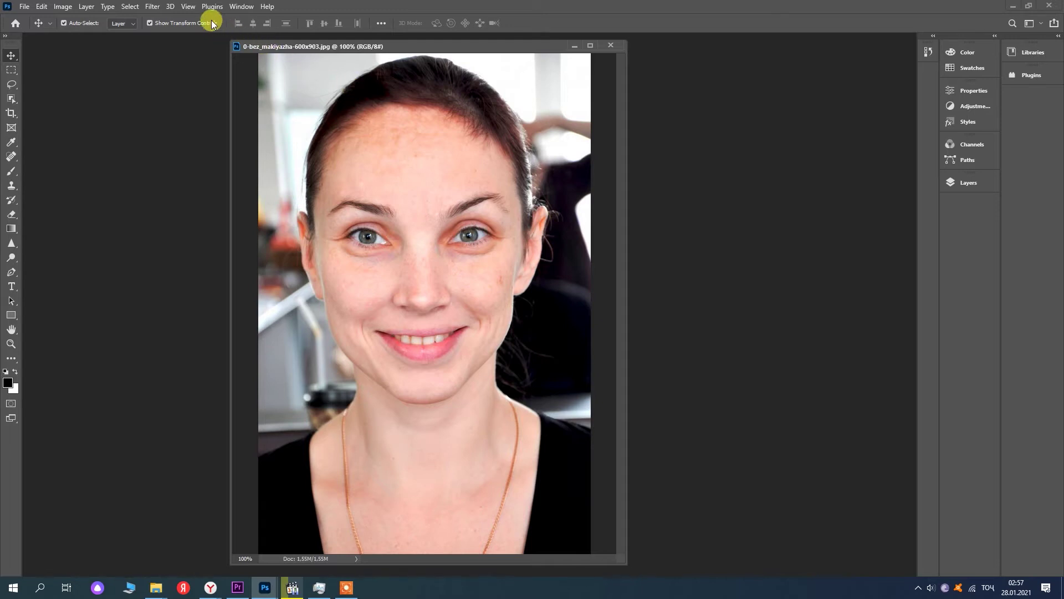
click(154, 8)
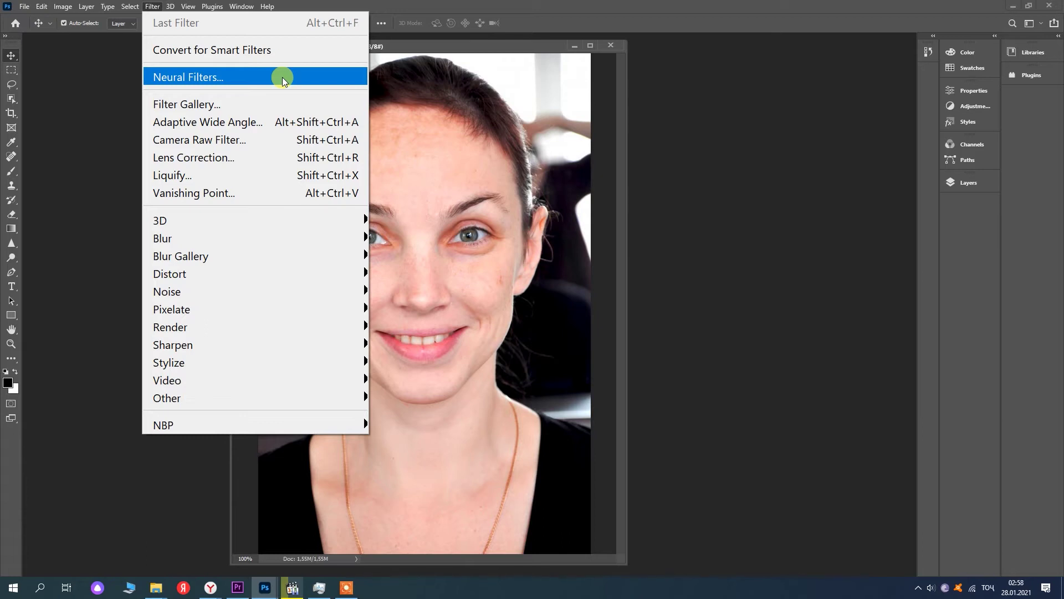
click(186, 74)
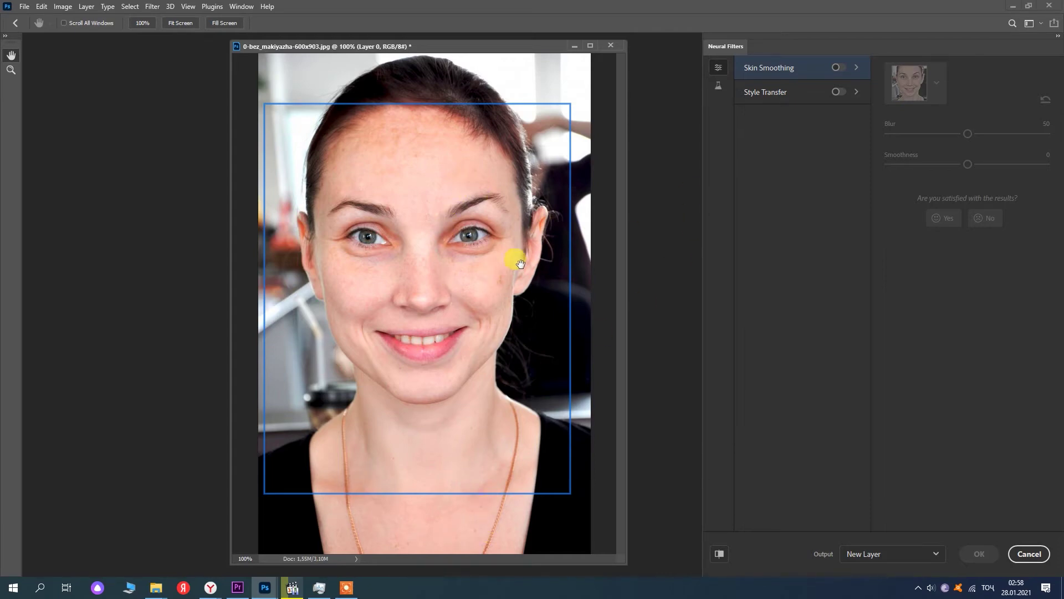
click(838, 67)
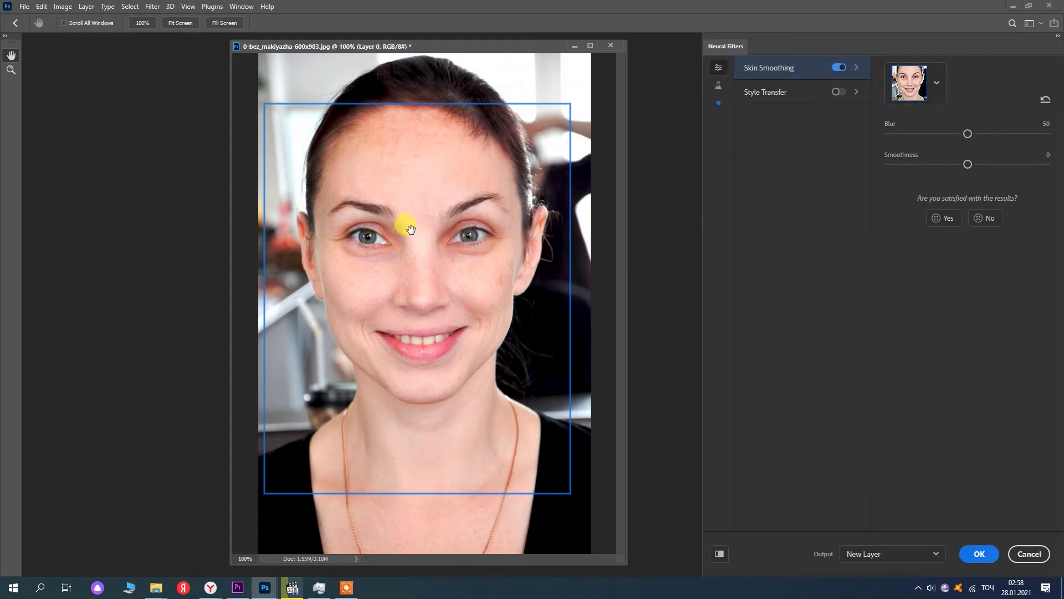
click(838, 70)
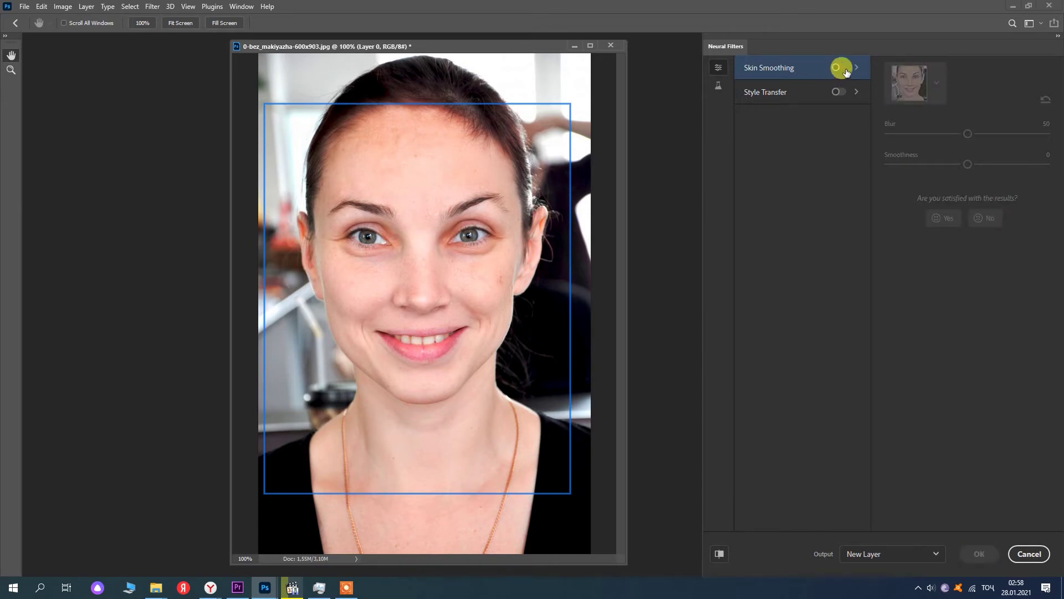
click(843, 71)
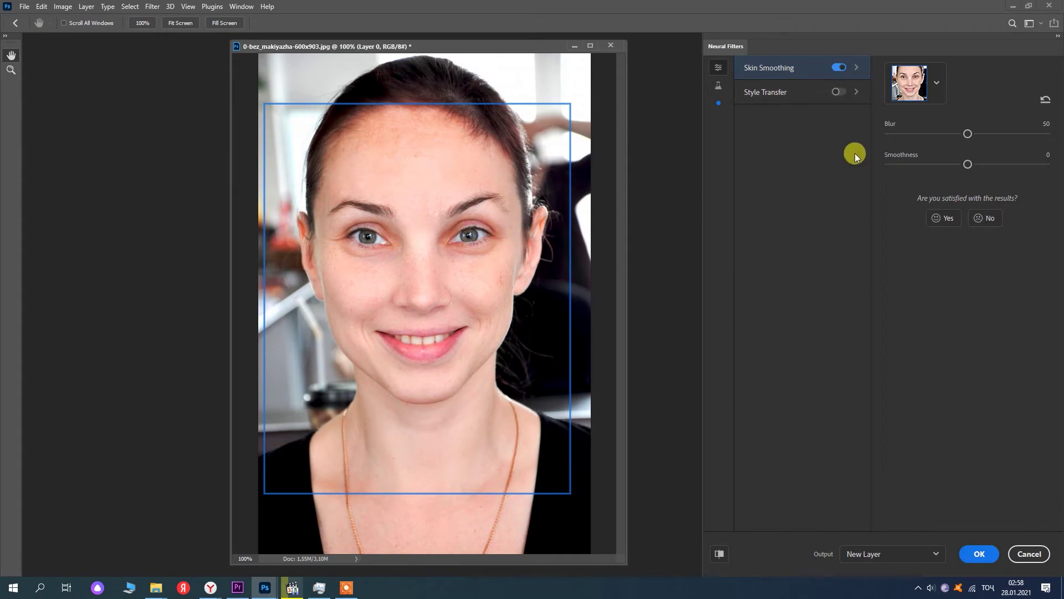
Step: Apply Skin Smoothing to the face with Blur 85 and Smoothness 6, output to a new layer
drag(989, 164, 1026, 167)
drag(1025, 164, 898, 170)
click(976, 167)
drag(967, 133, 1024, 136)
drag(980, 163, 1026, 164)
drag(1028, 164, 977, 164)
drag(416, 46, 357, 42)
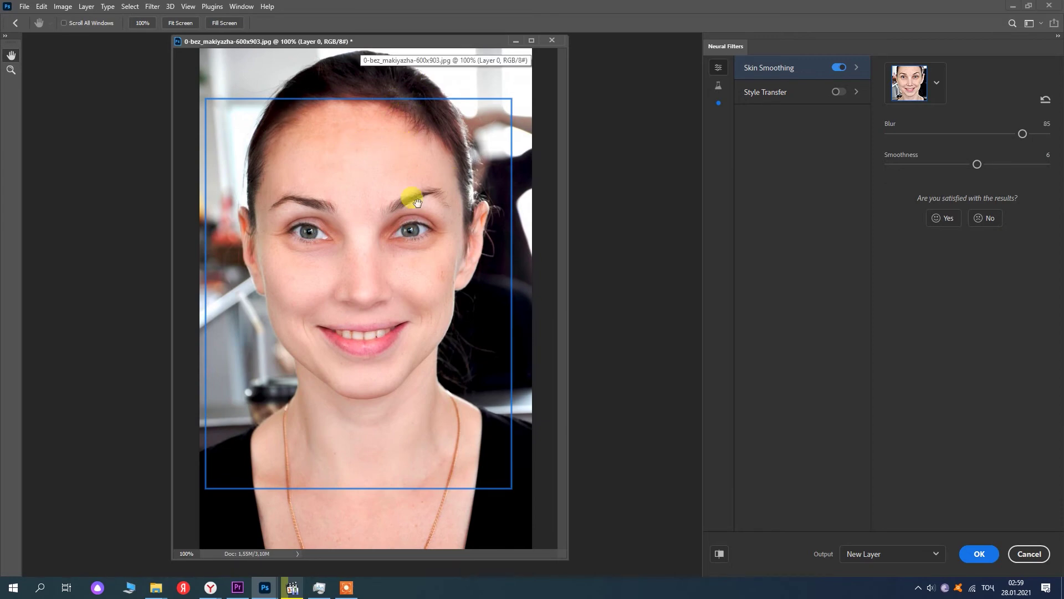
click(980, 554)
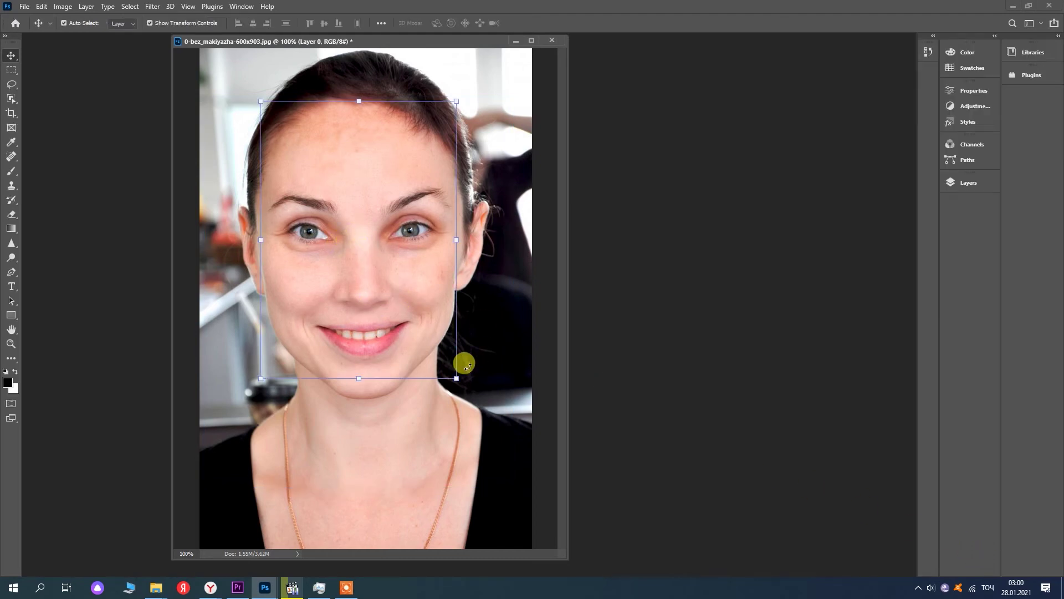
drag(457, 379, 695, 376)
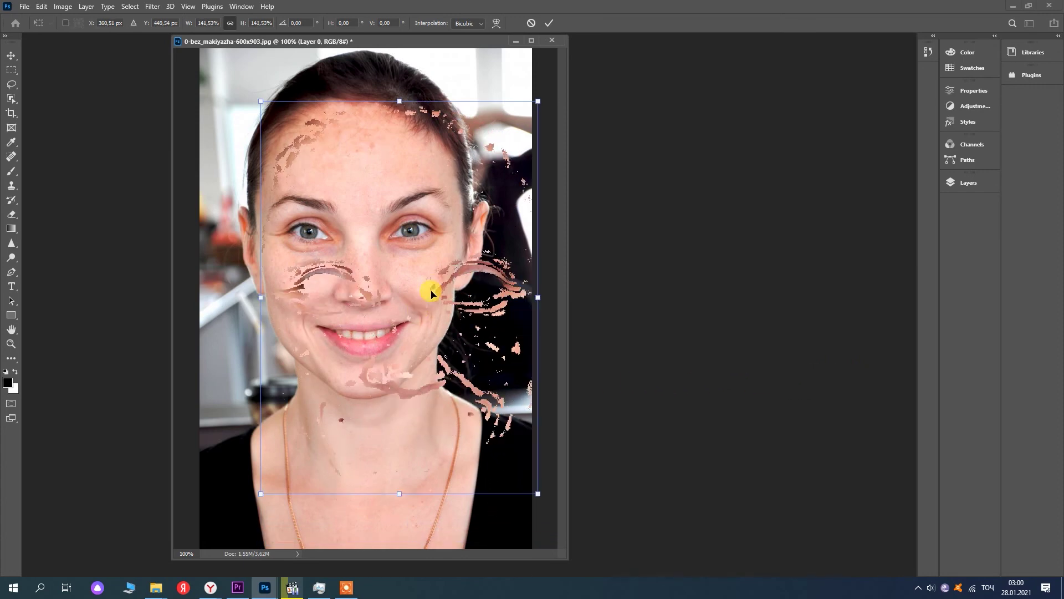
drag(444, 275, 407, 231)
key(ctrl+z)
key(ctrl+z)
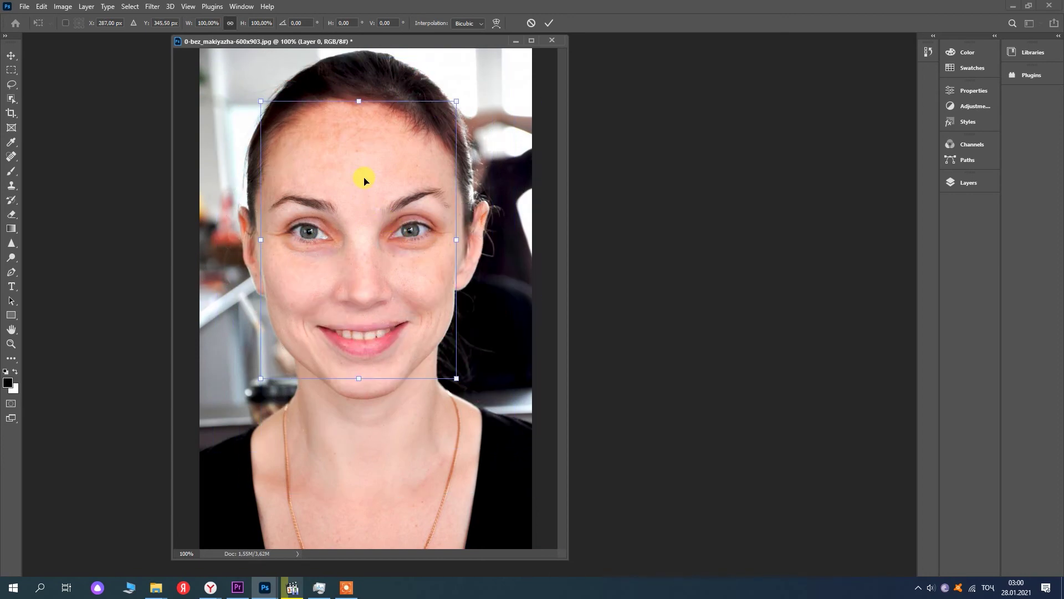
Step: Compare the smoothed skin with the original by toggling the visibility of Layer 0 and the Background
click(968, 182)
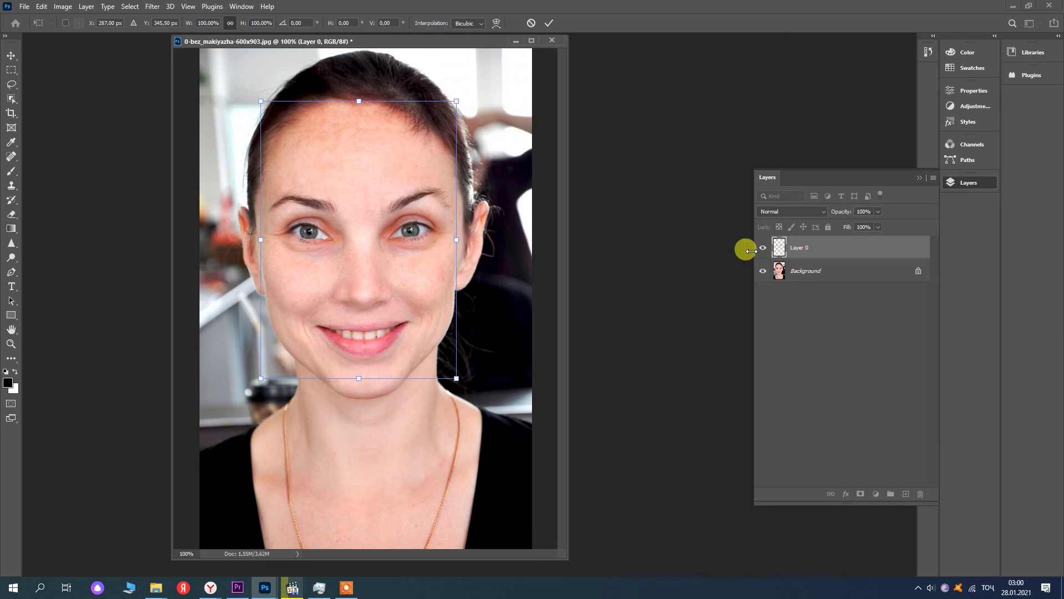
key(Return)
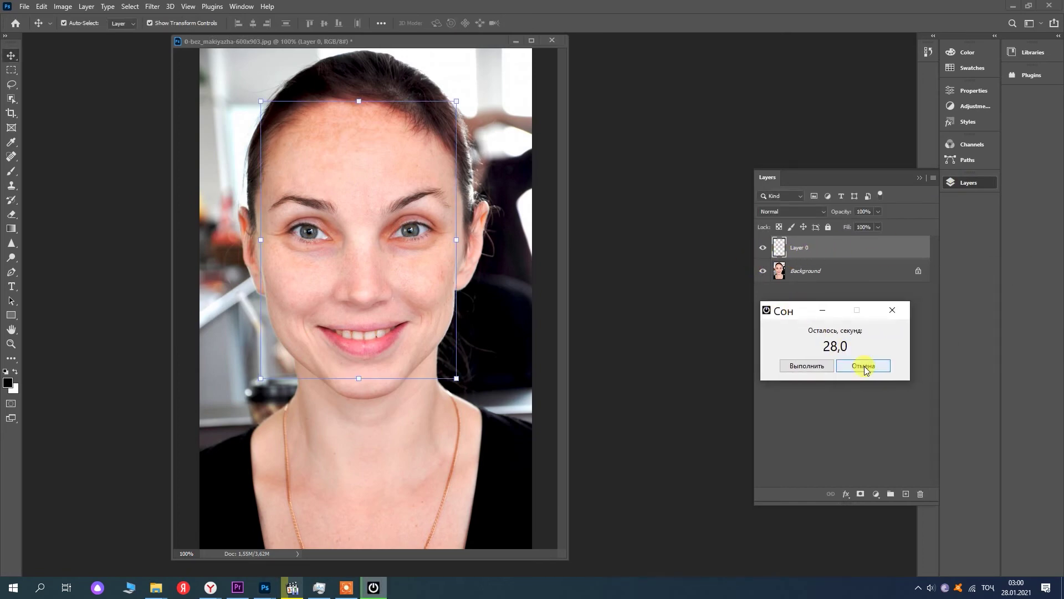
click(864, 366)
click(762, 247)
click(763, 248)
click(762, 247)
click(763, 248)
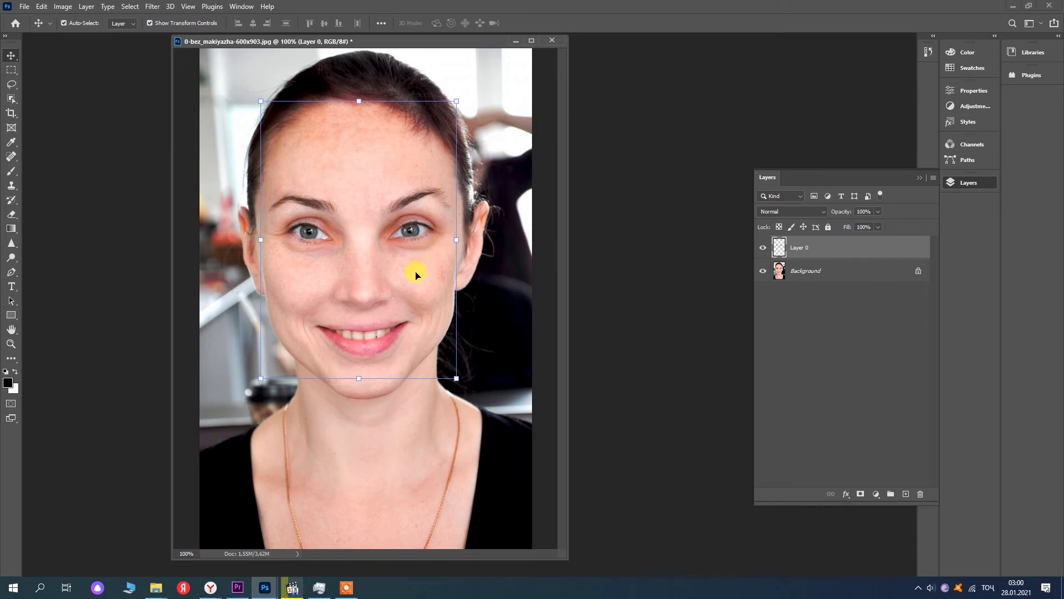
click(763, 271)
click(764, 272)
Step: Apply a second Skin Smoothing pass to Layer 0 with Blur 78 and Smoothness -28, output to a new layer
key(m)
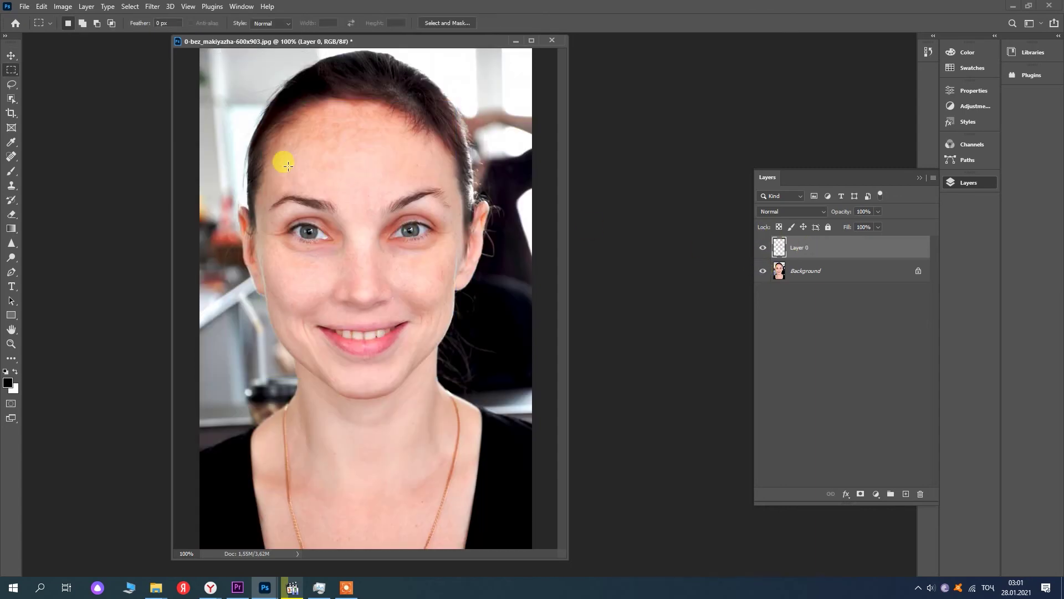
click(152, 7)
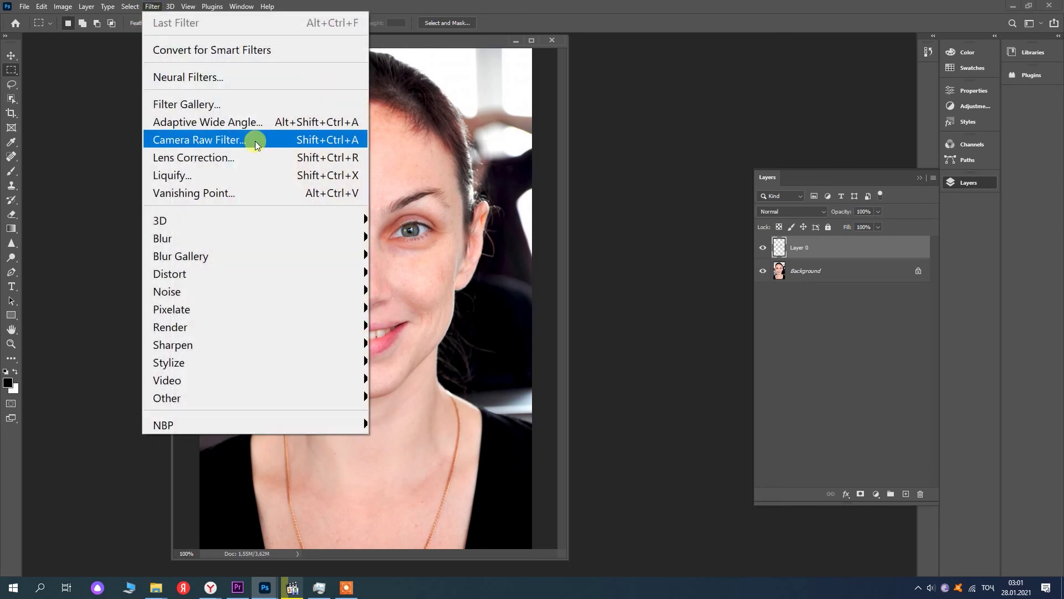
click(258, 78)
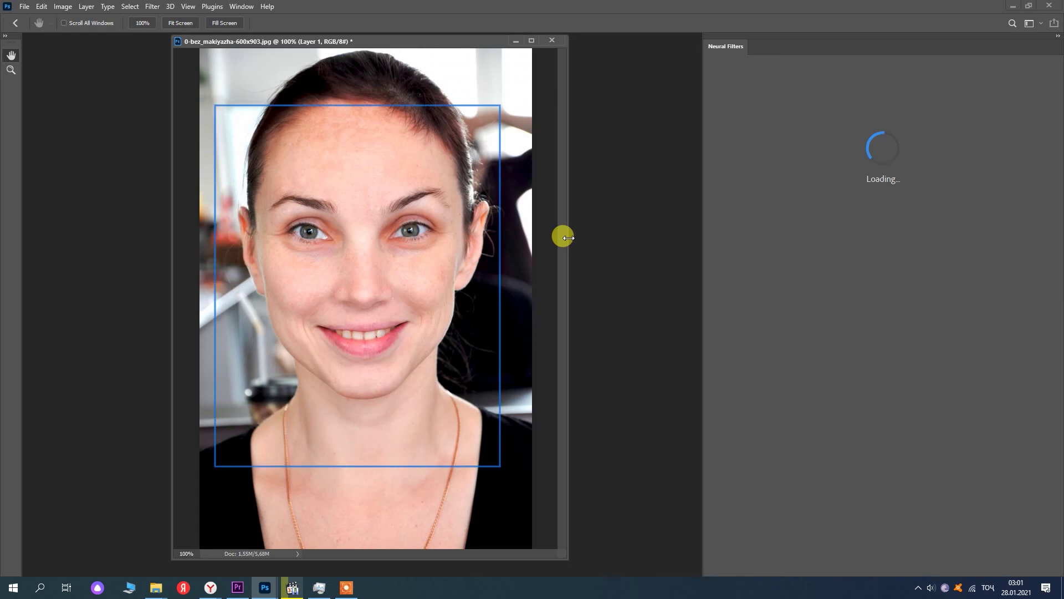
click(837, 68)
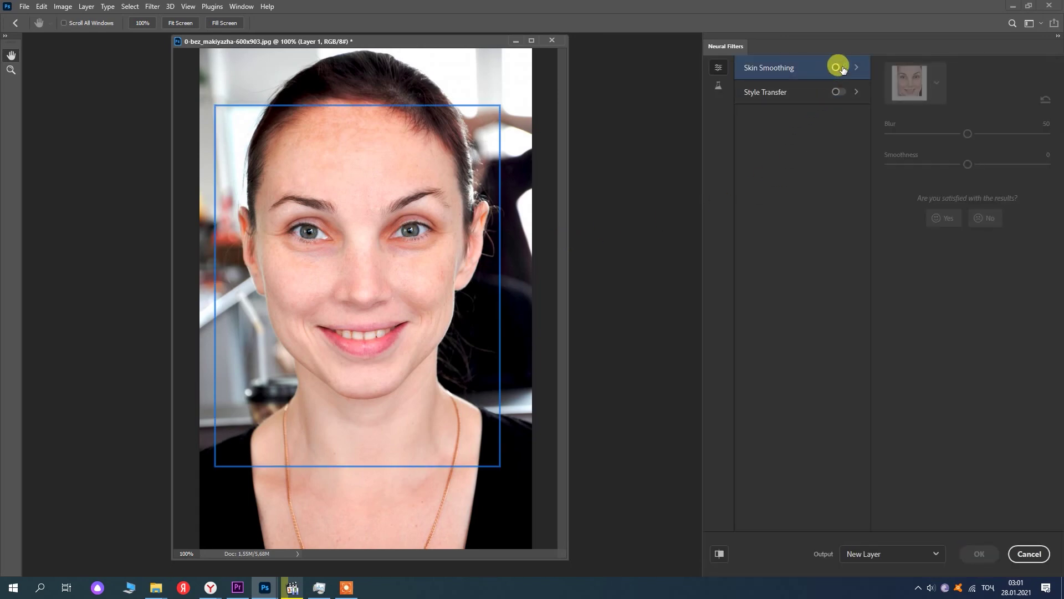
drag(1015, 133, 1024, 133)
click(363, 183)
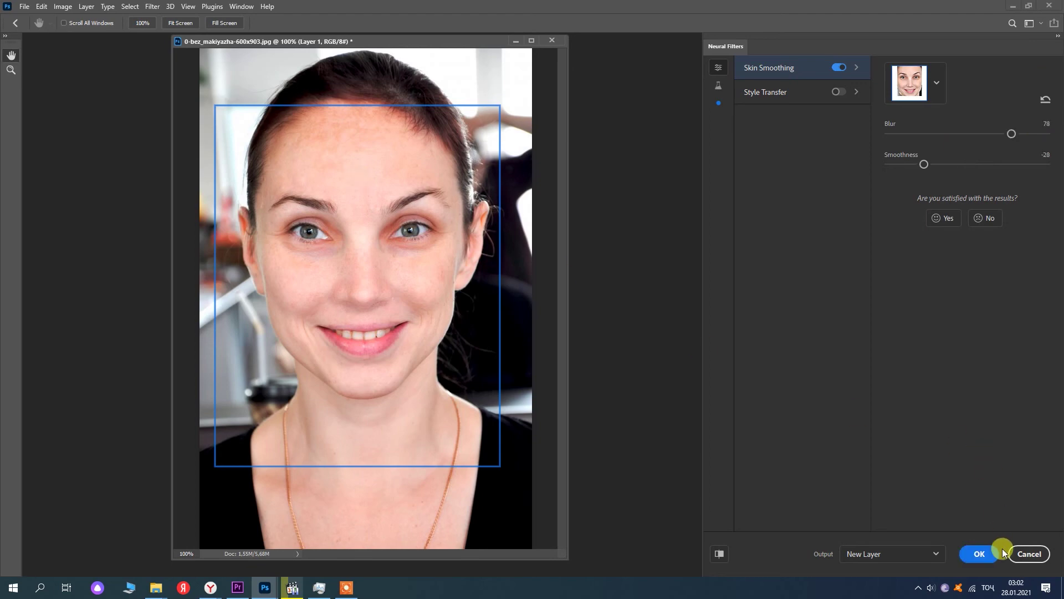
click(980, 552)
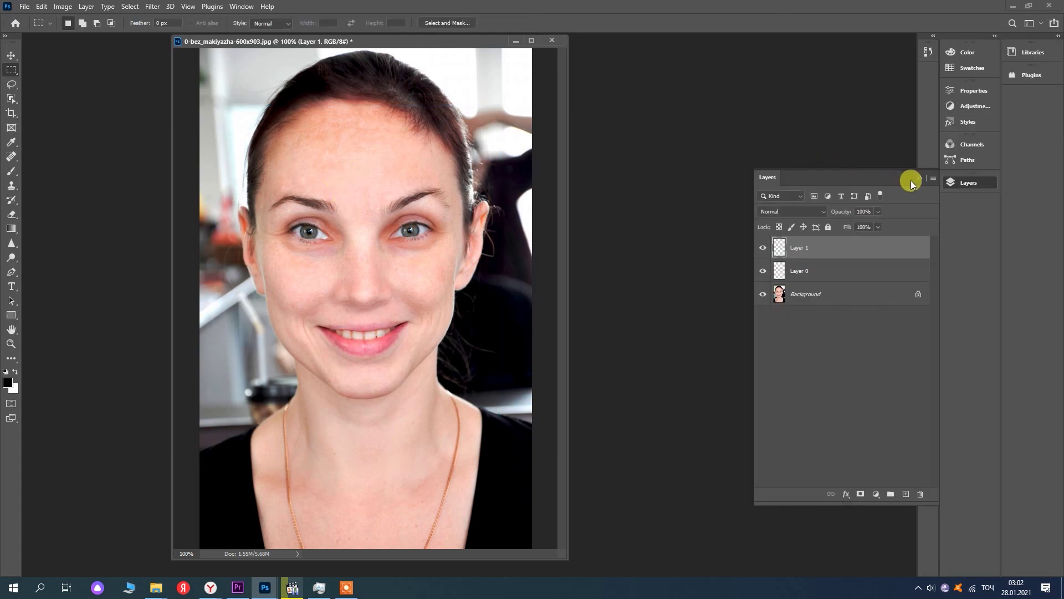
Step: Merge Layer 1 down into Layer 0 and reposition the portrait's document window
click(918, 178)
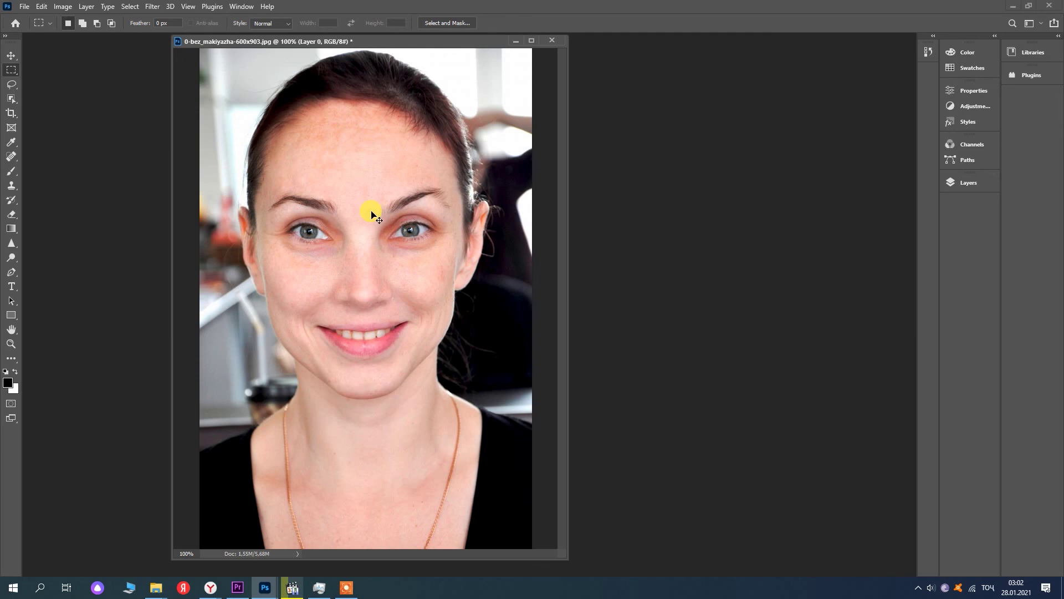
key(ctrl+e)
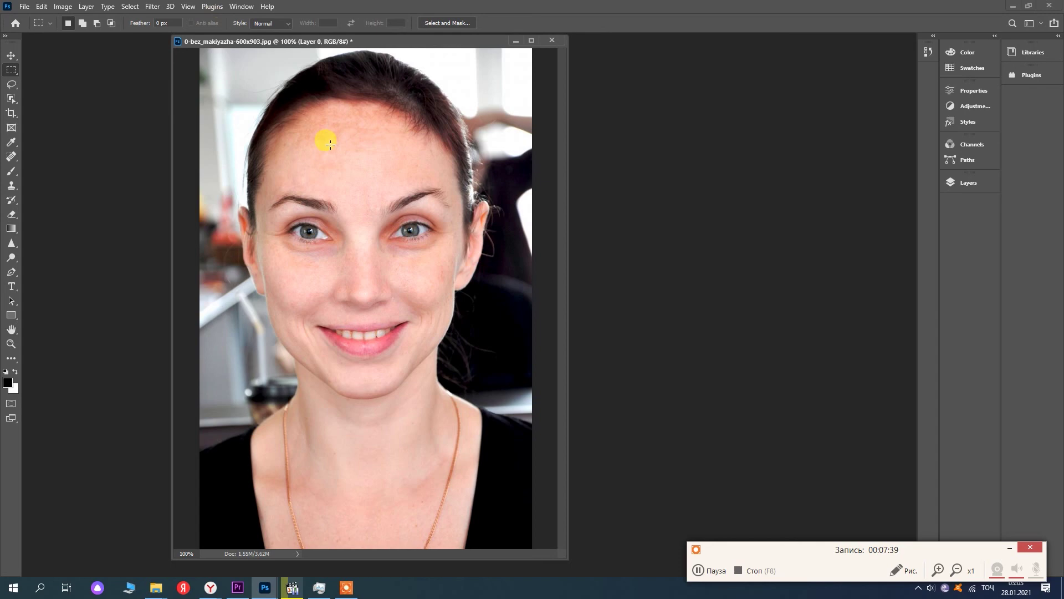
drag(303, 44, 184, 50)
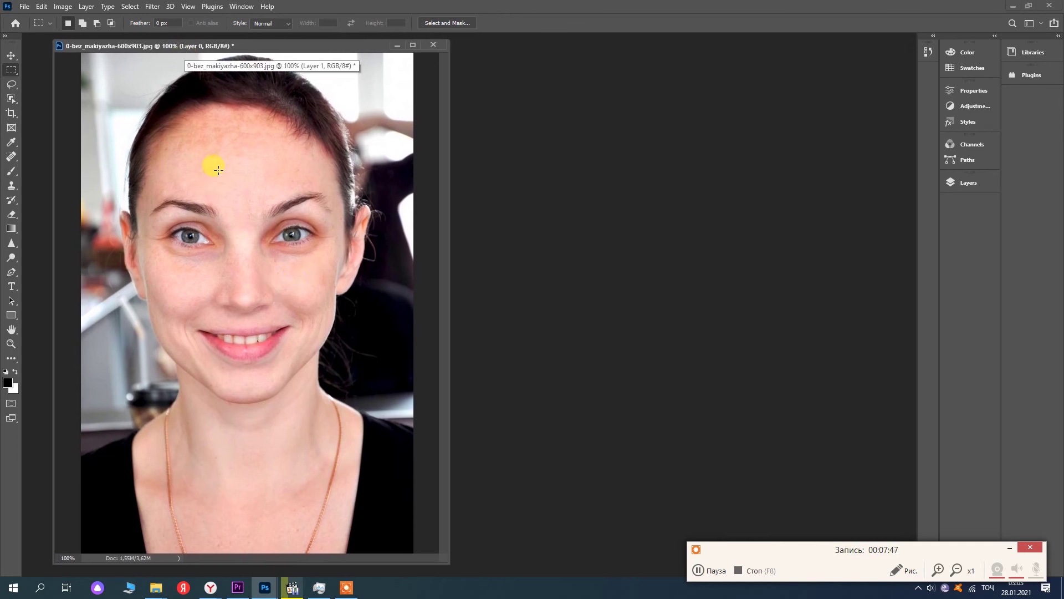
drag(139, 48, 164, 52)
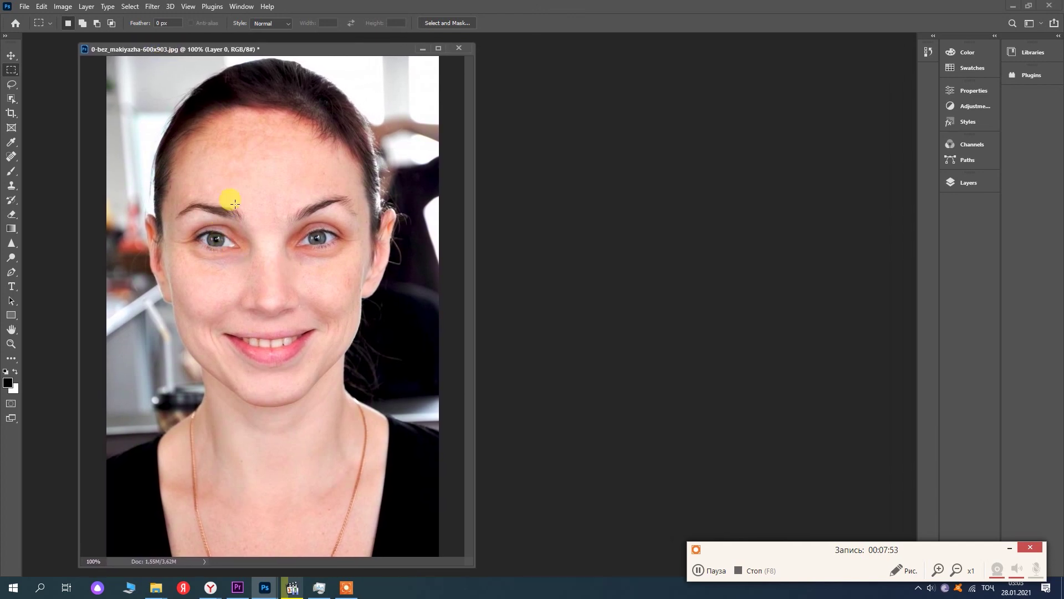